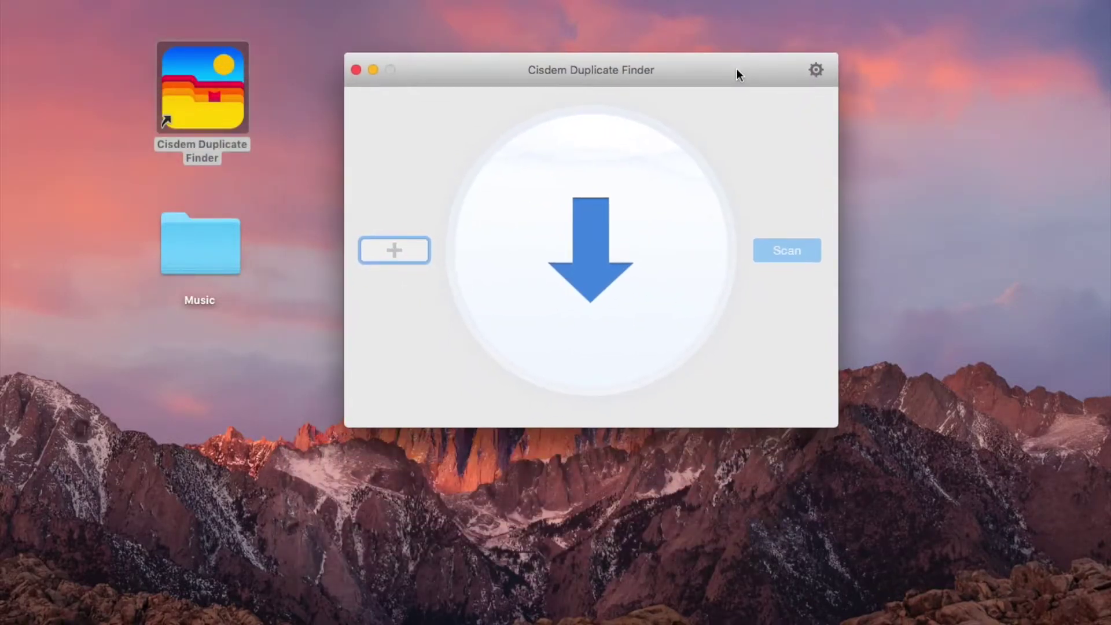
# - Scan just the Music folder for duplicates, after adding and then removing Desktop
pyautogui.moveTo(213, 246); pyautogui.dragTo(596, 248)
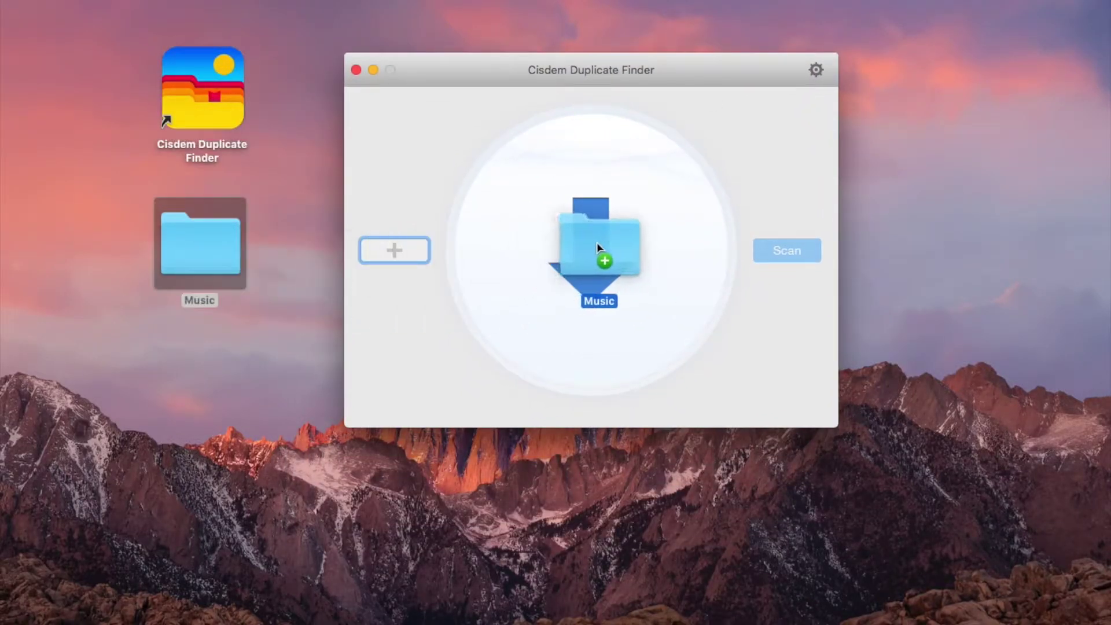
pyautogui.click(404, 244)
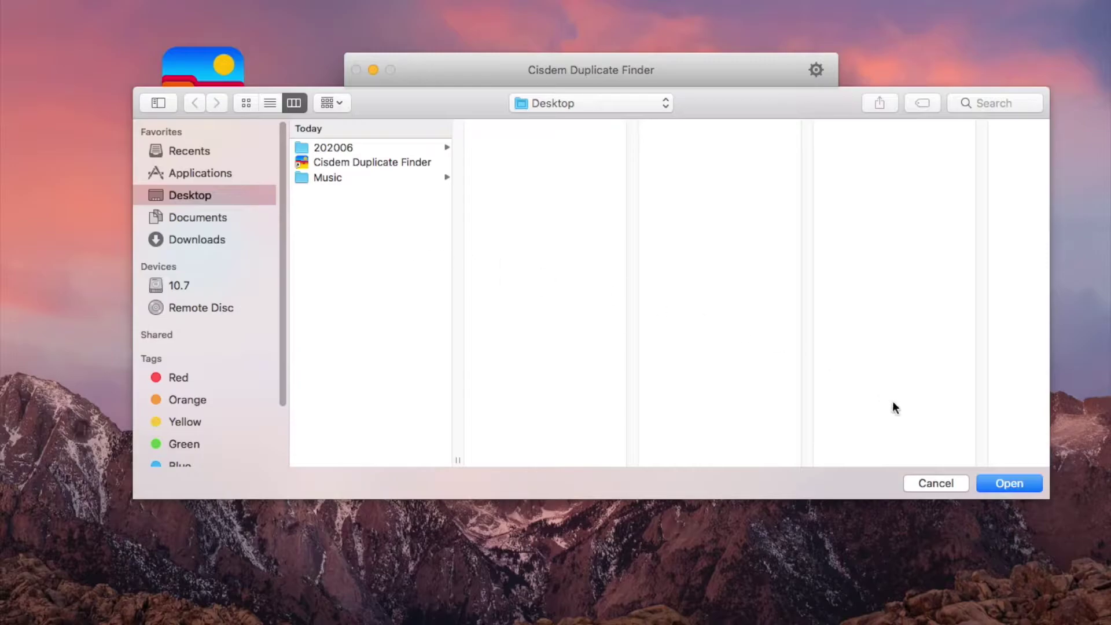
pyautogui.click(999, 485)
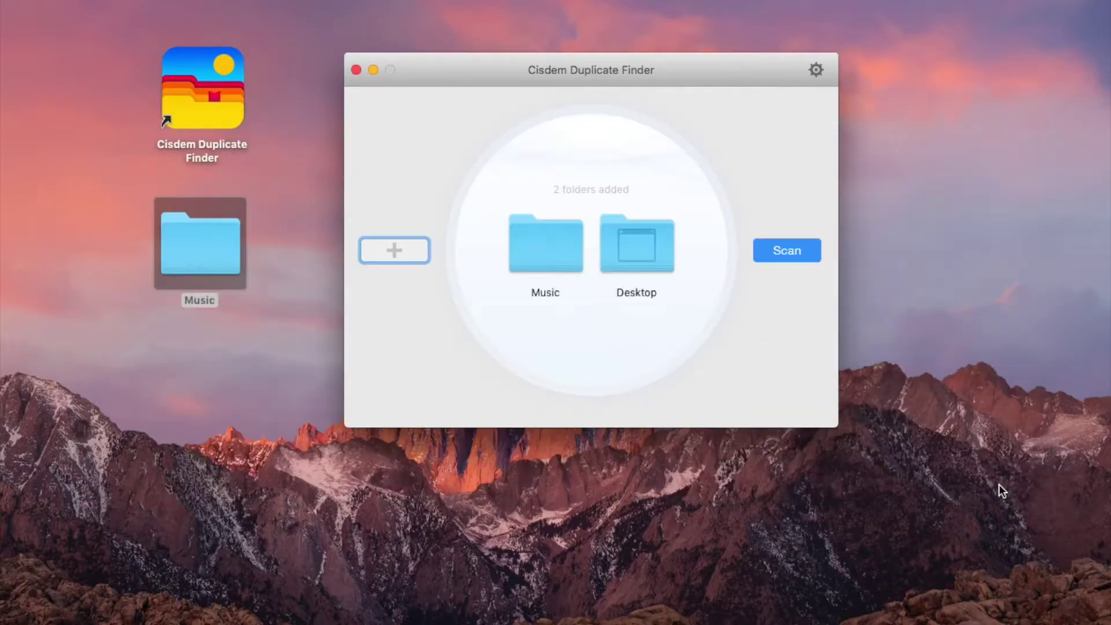
pyautogui.moveTo(636, 244)
pyautogui.click(603, 211)
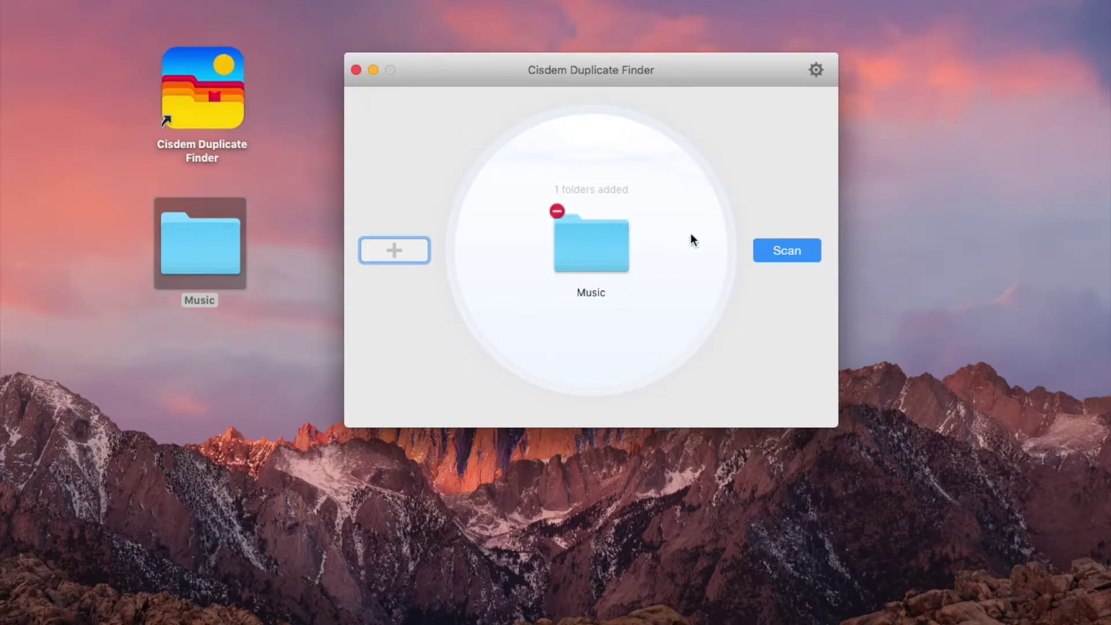
pyautogui.click(779, 248)
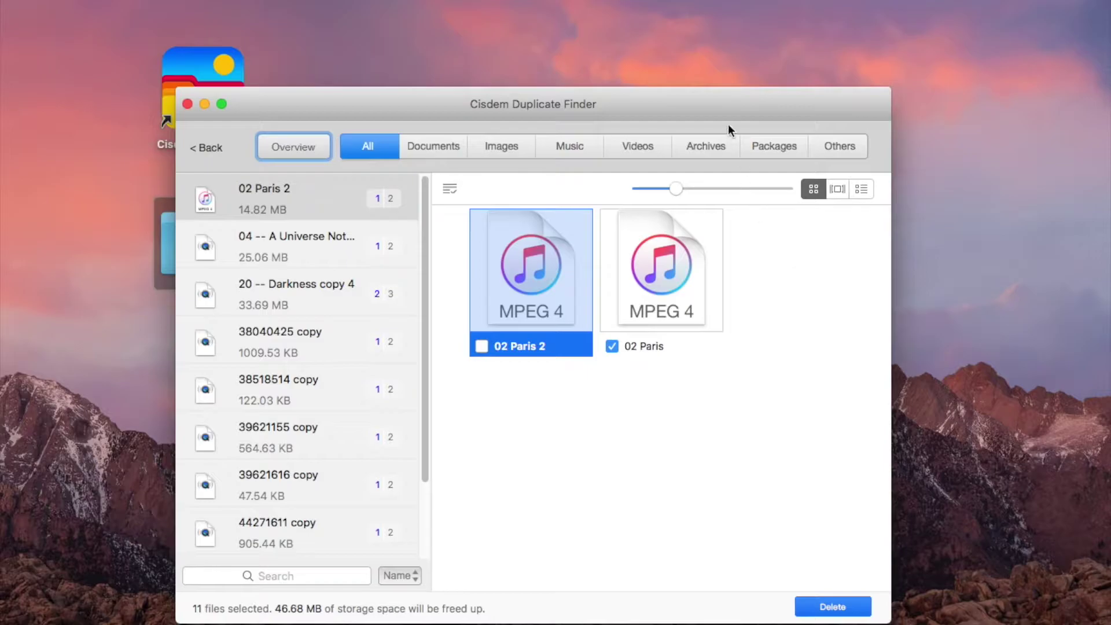
# - Raise the results window, keep duplicates sorted by Name, and show the file-path preview
pyautogui.moveTo(727, 108); pyautogui.dragTo(754, 45)
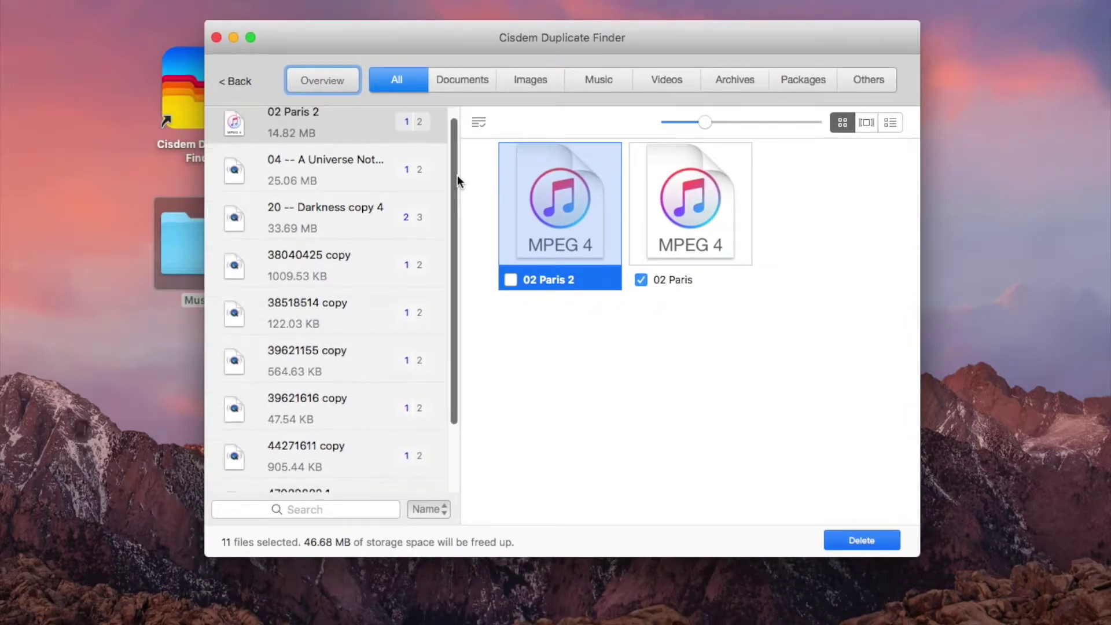
pyautogui.moveTo(457, 167)
pyautogui.mouseDown()
pyautogui.moveTo(457, 276)
pyautogui.moveTo(456, 148)
pyautogui.mouseUp()
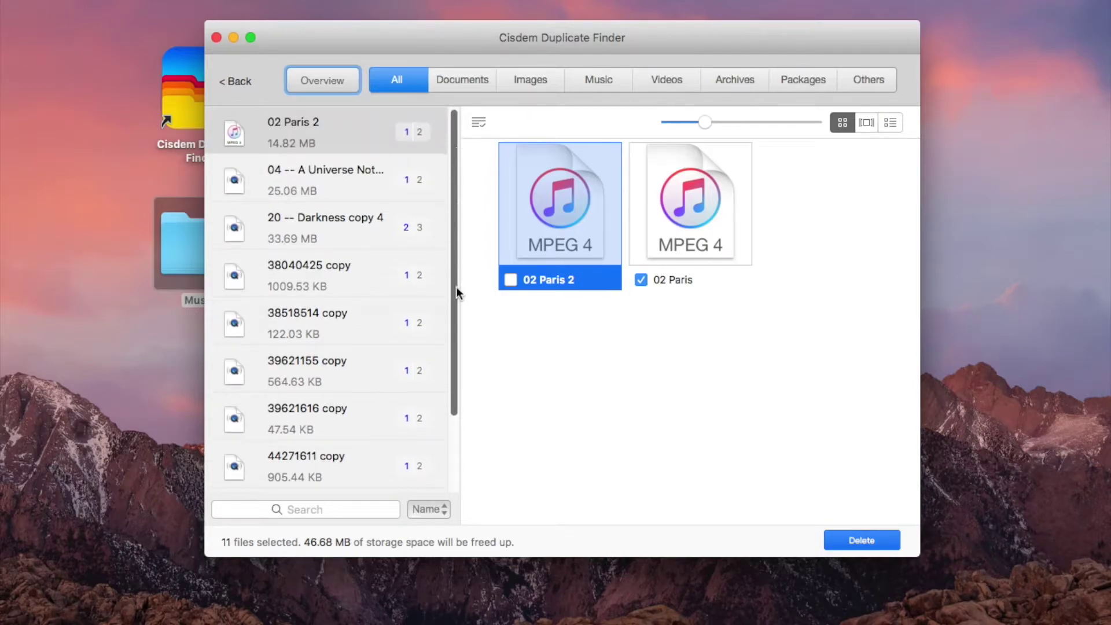
pyautogui.click(446, 508)
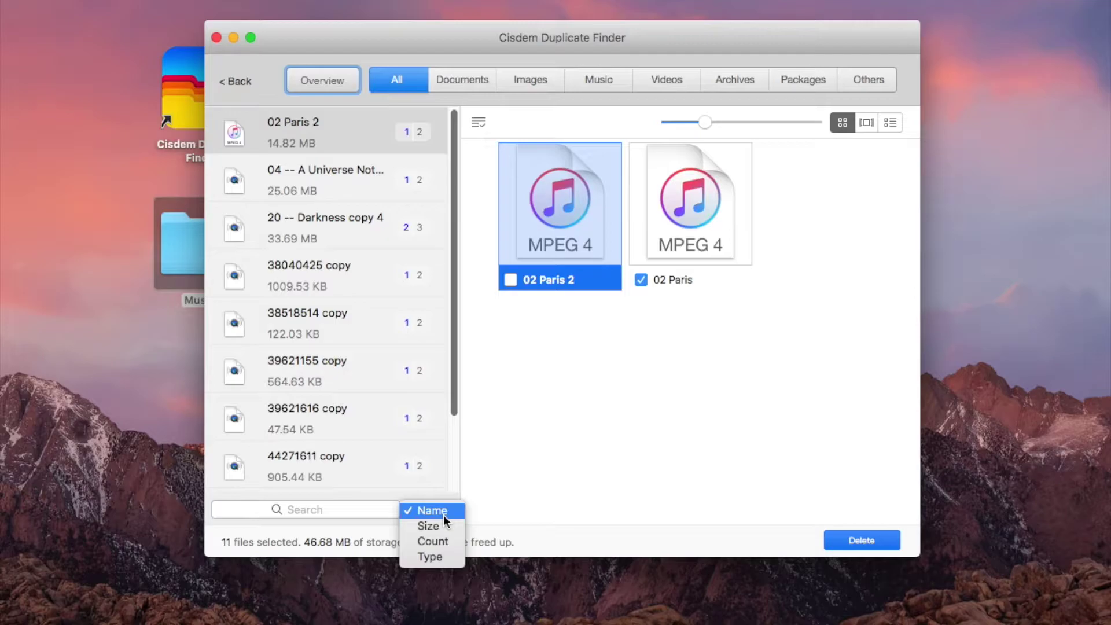
pyautogui.click(504, 505)
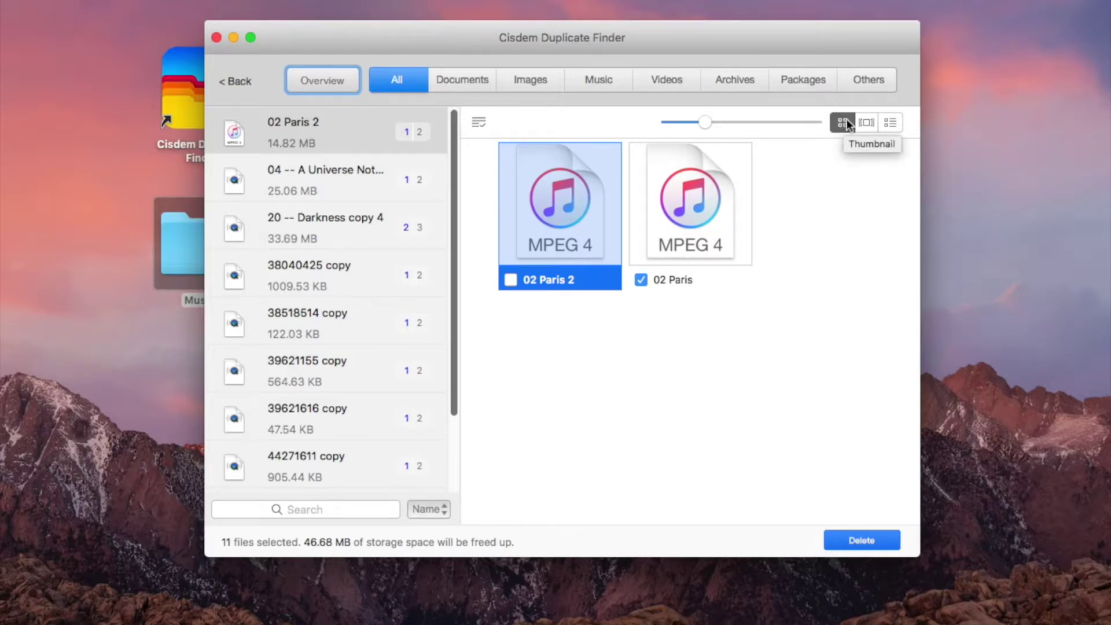
pyautogui.click(866, 122)
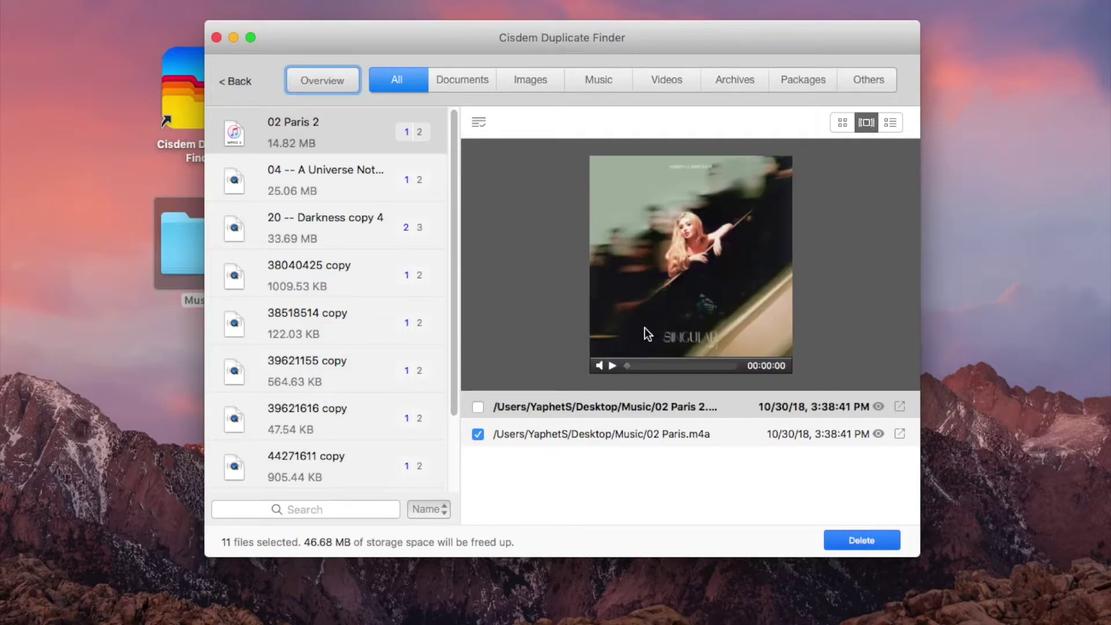
# - Play and pause 02 Paris, select its .m4a copy, then view the 04 A Universe group
pyautogui.click(611, 365)
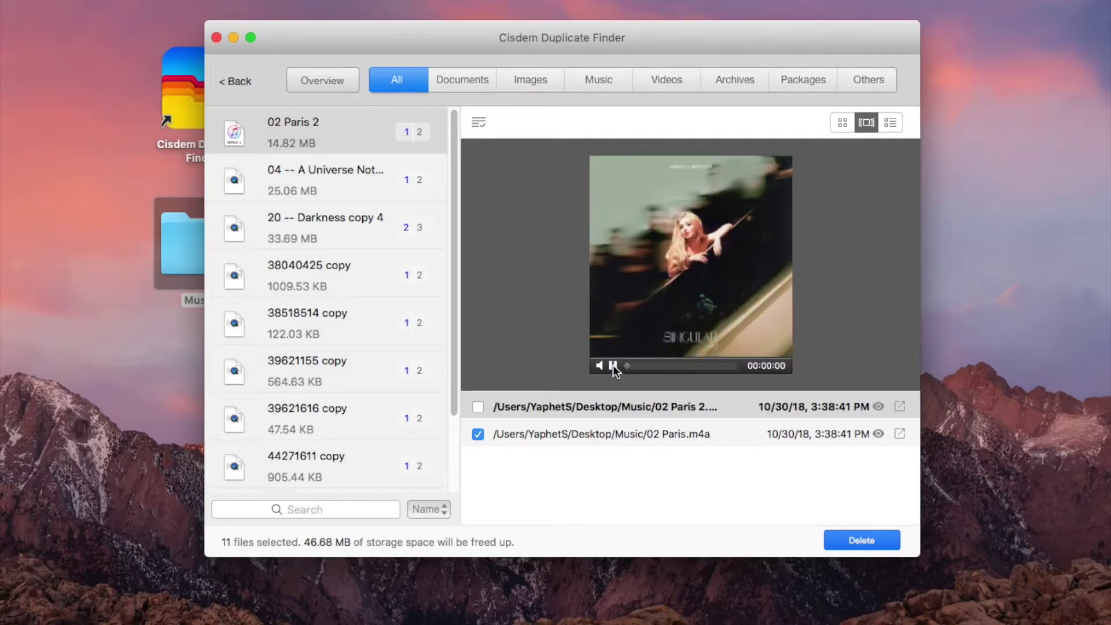
pyautogui.click(613, 365)
pyautogui.click(599, 433)
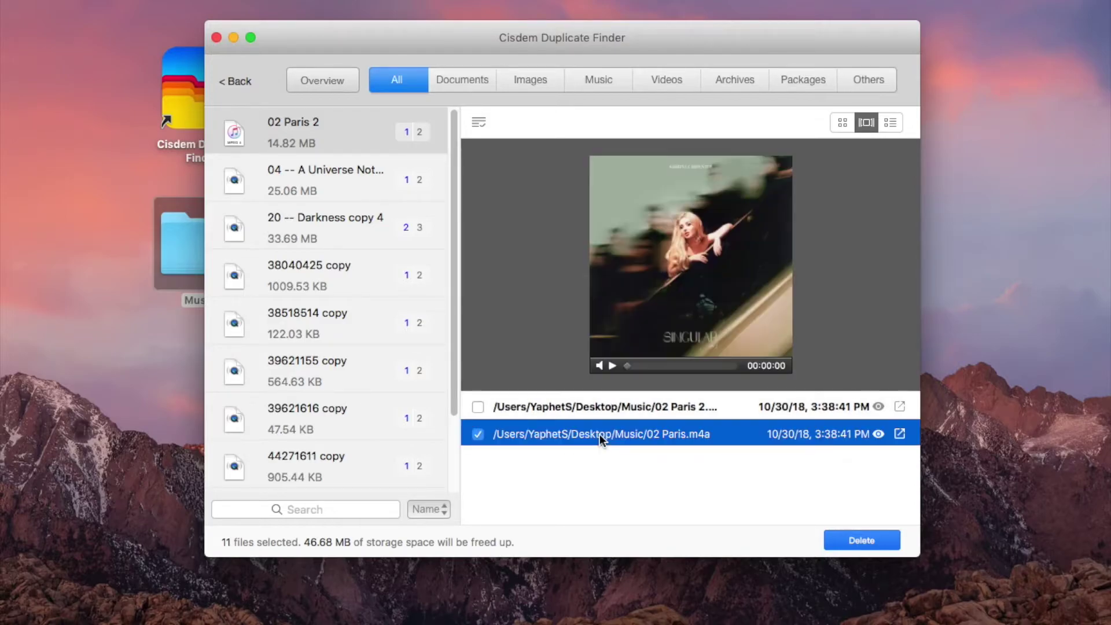
pyautogui.click(610, 365)
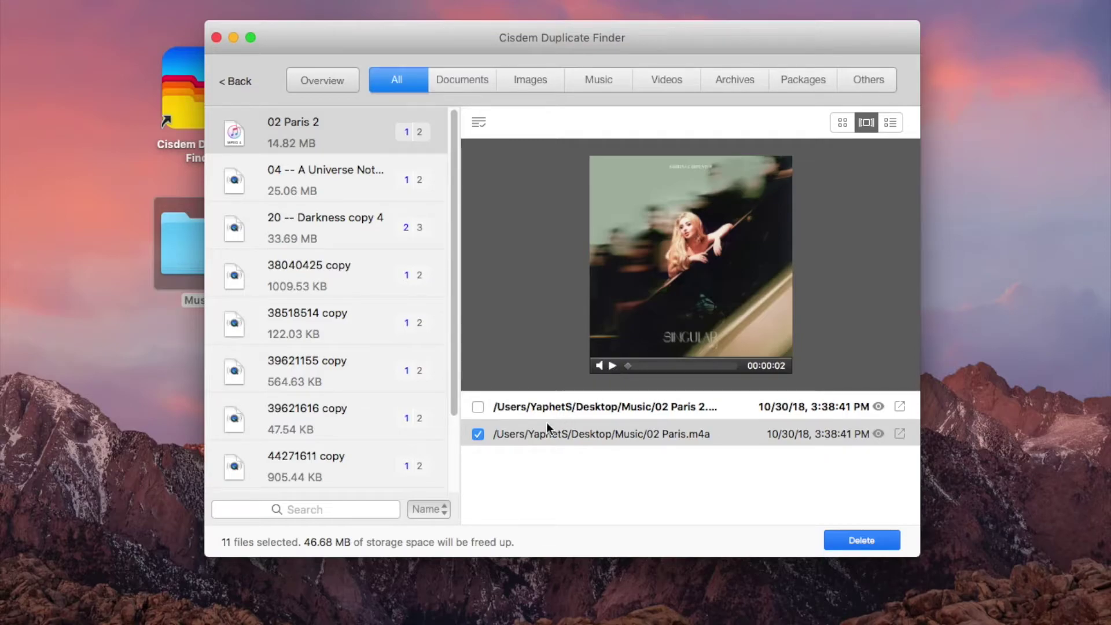
pyautogui.click(370, 185)
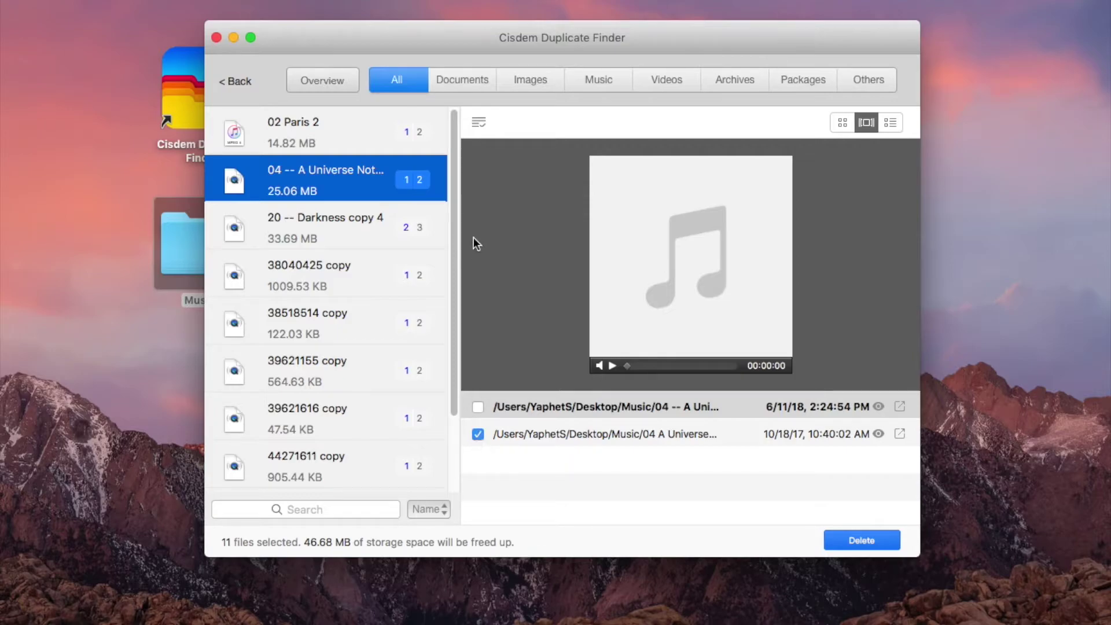
# - Keep the current automatic selection and delete the 11 marked duplicates to the Trash
pyautogui.click(481, 124)
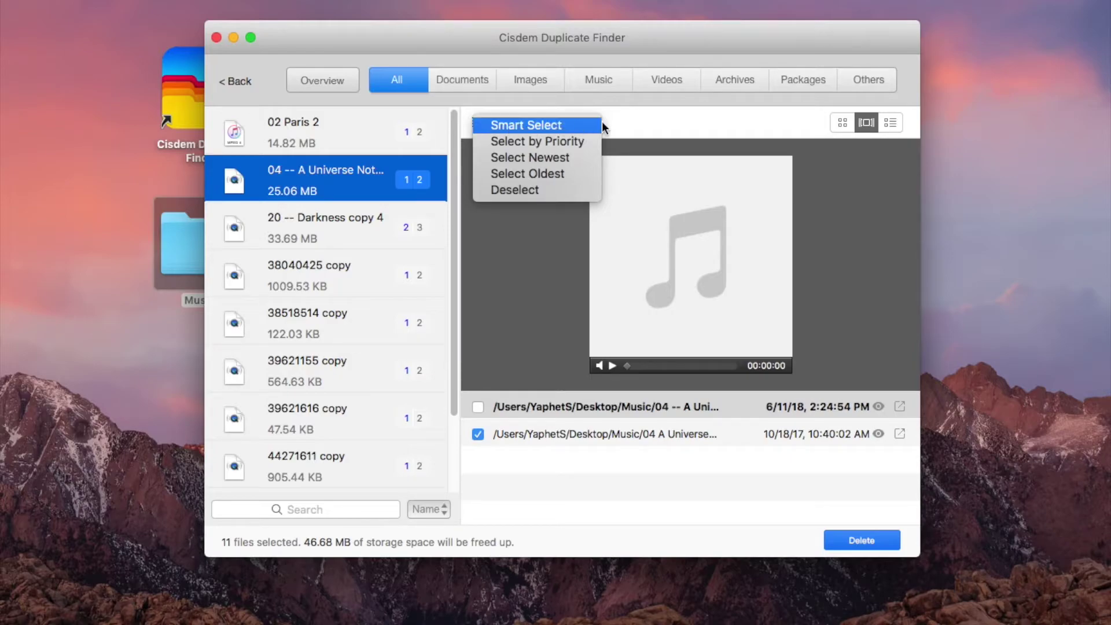
pyautogui.click(642, 115)
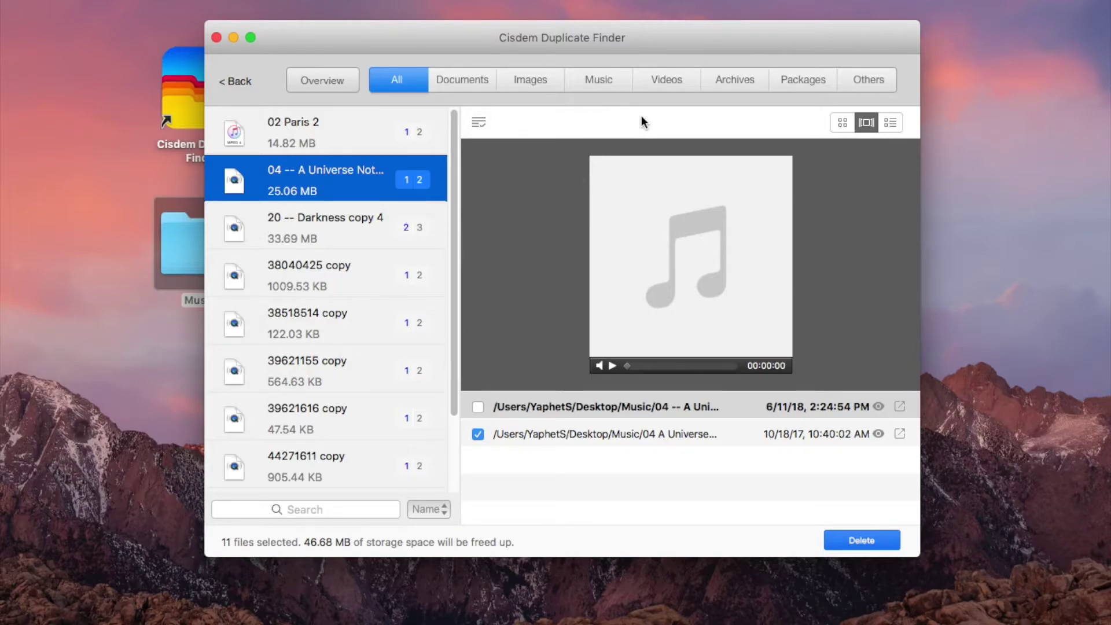
pyautogui.click(878, 541)
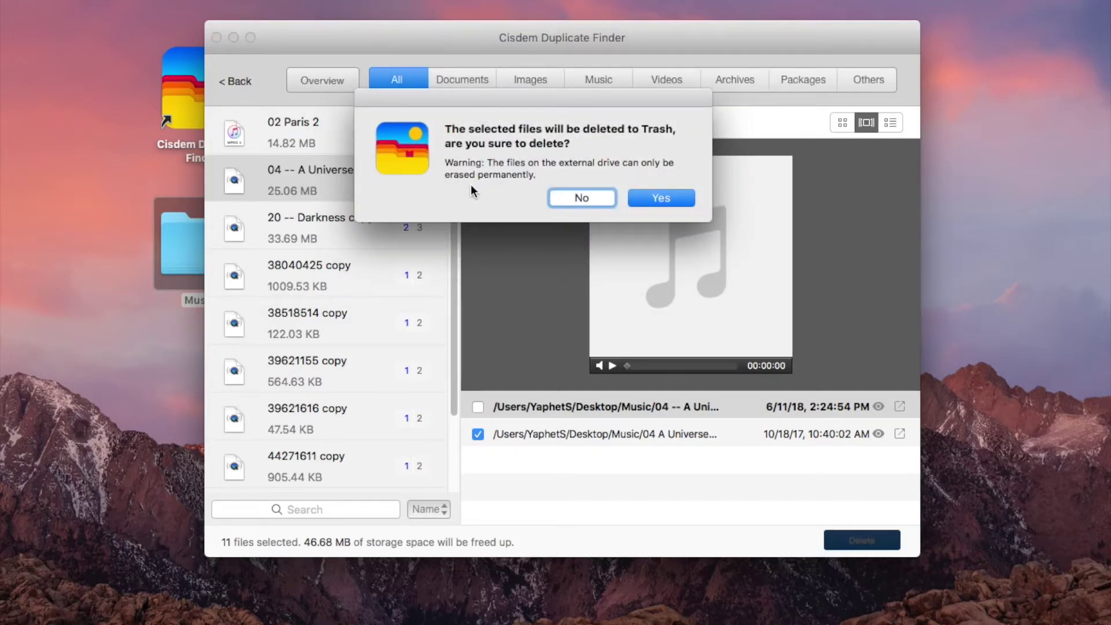
pyautogui.click(647, 201)
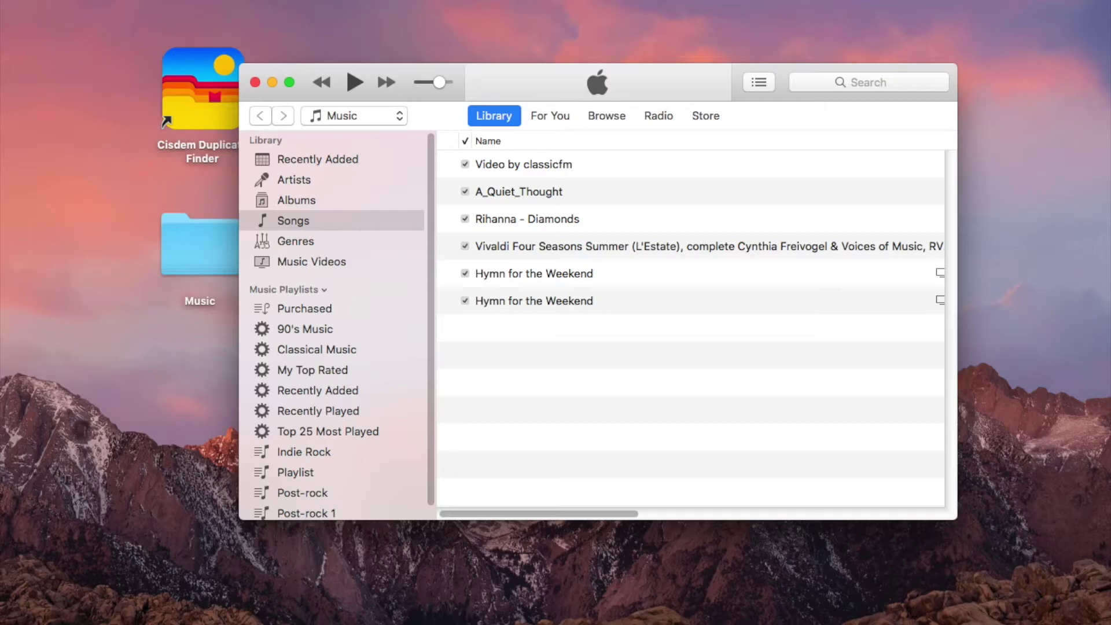
# - Check the iTunes Media folder path in iTunes Advanced preferences, then minimize iTunes
pyautogui.press('super+comma')
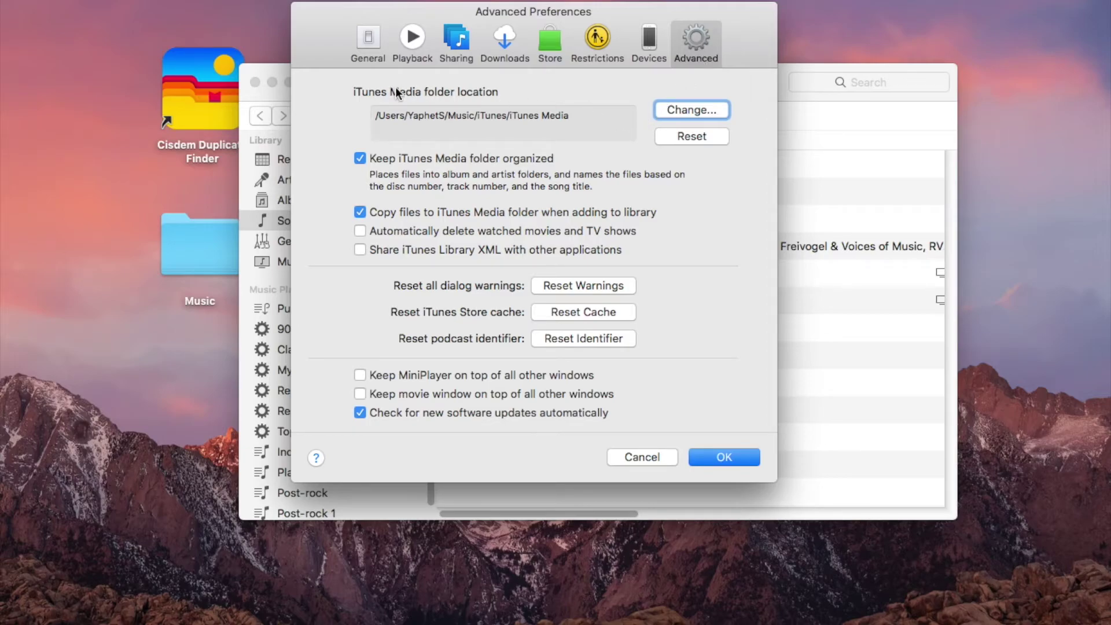
pyautogui.moveTo(573, 117); pyautogui.dragTo(347, 114)
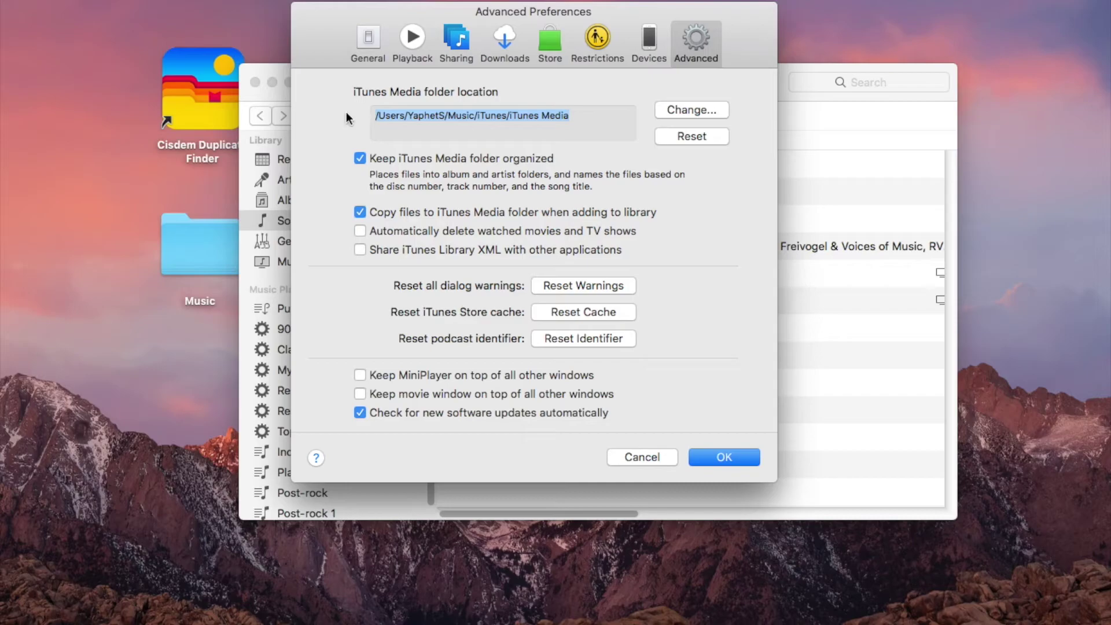
pyautogui.press('Return')
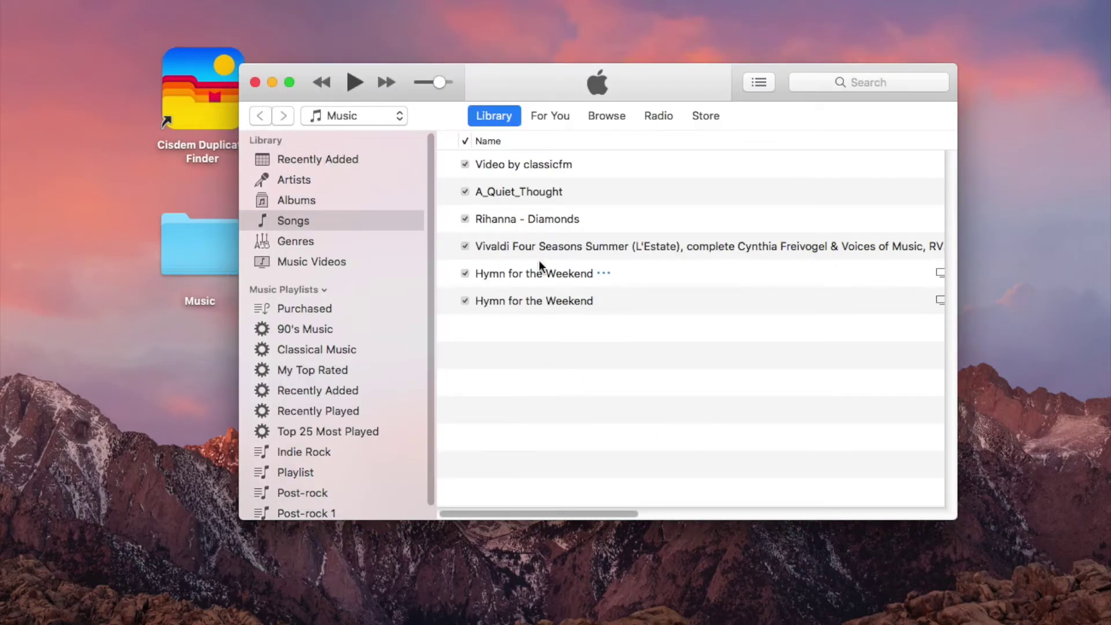
pyautogui.click(276, 80)
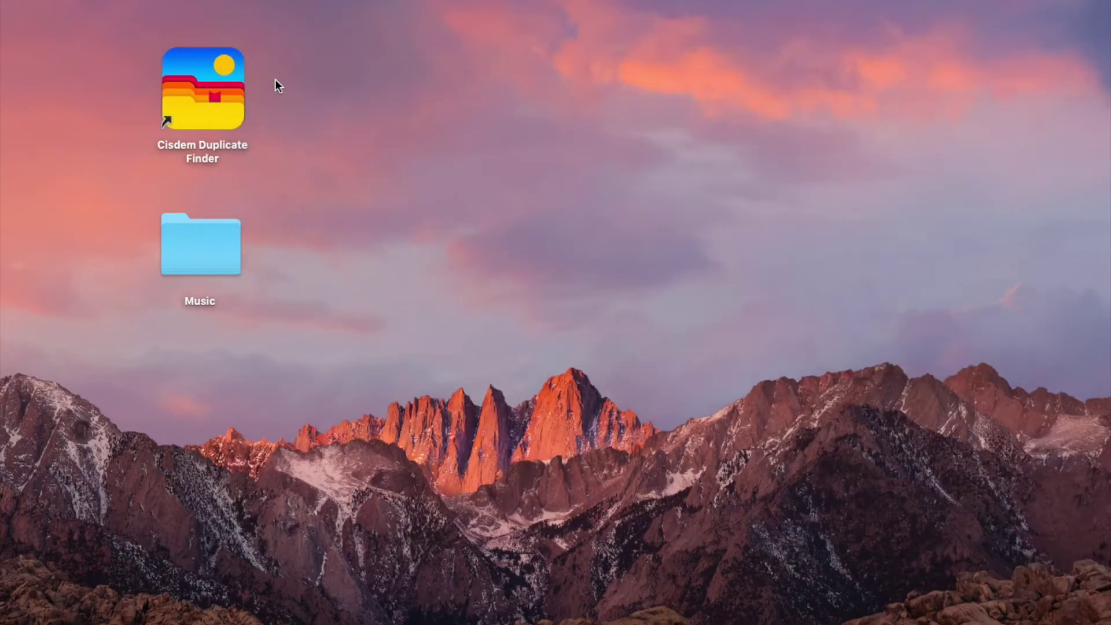
# - Relaunch Cisdem Duplicate Finder and look over its General preferences before closing them
pyautogui.doubleClick(220, 78)
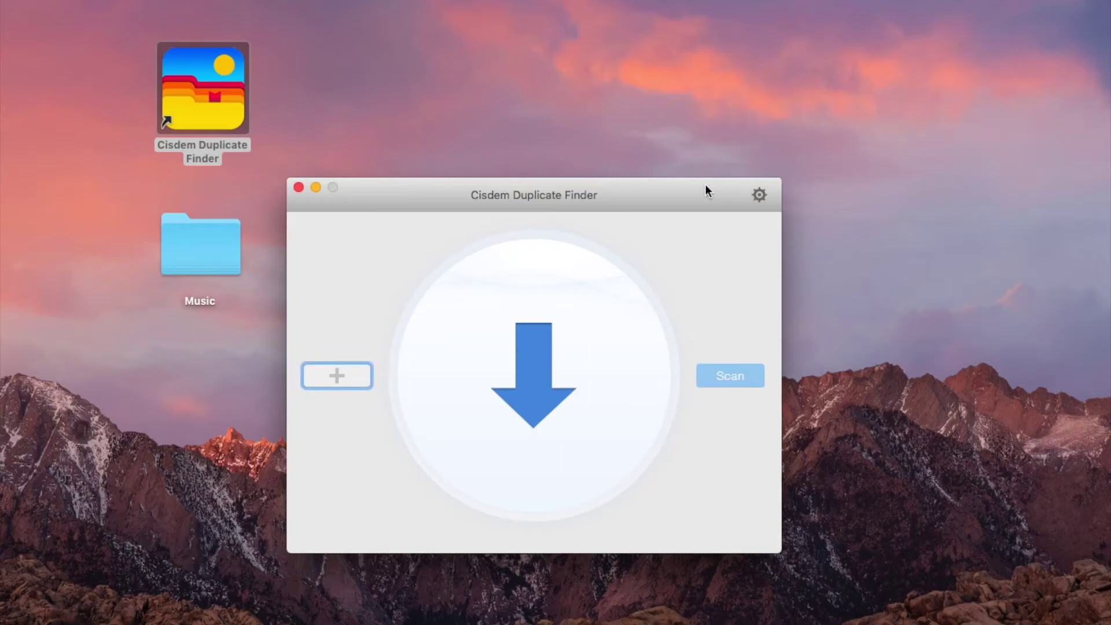
pyautogui.moveTo(757, 63); pyautogui.dragTo(758, 55)
pyautogui.click(813, 65)
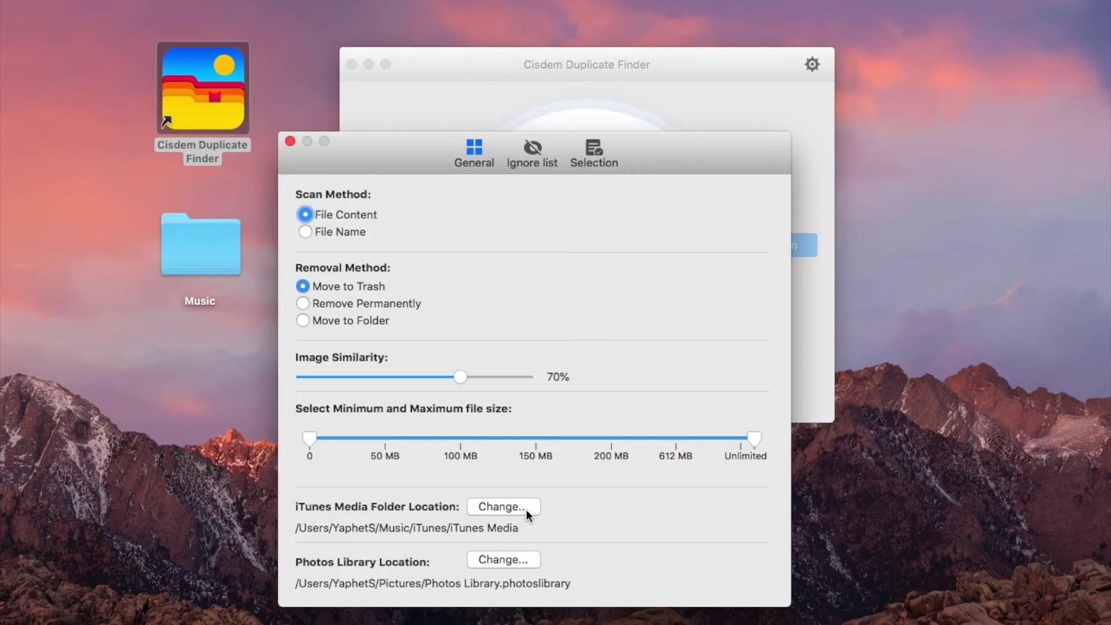
pyautogui.click(290, 142)
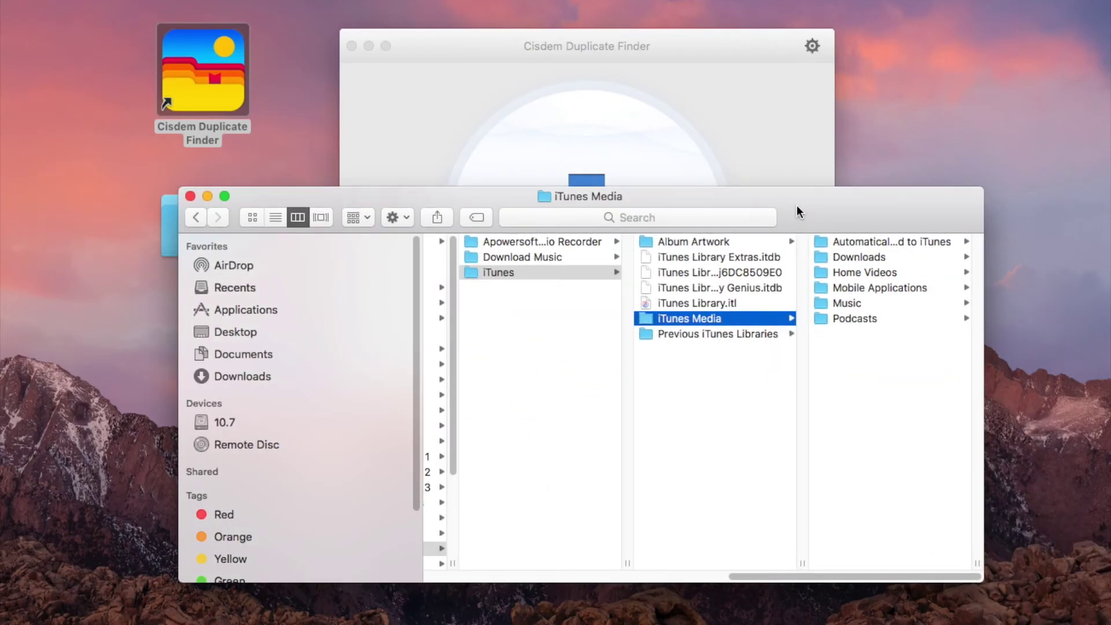
# - Reposition Finder and drop the iTunes Media folder onto Cisdem's scan circle
pyautogui.moveTo(796, 211); pyautogui.dragTo(652, 255)
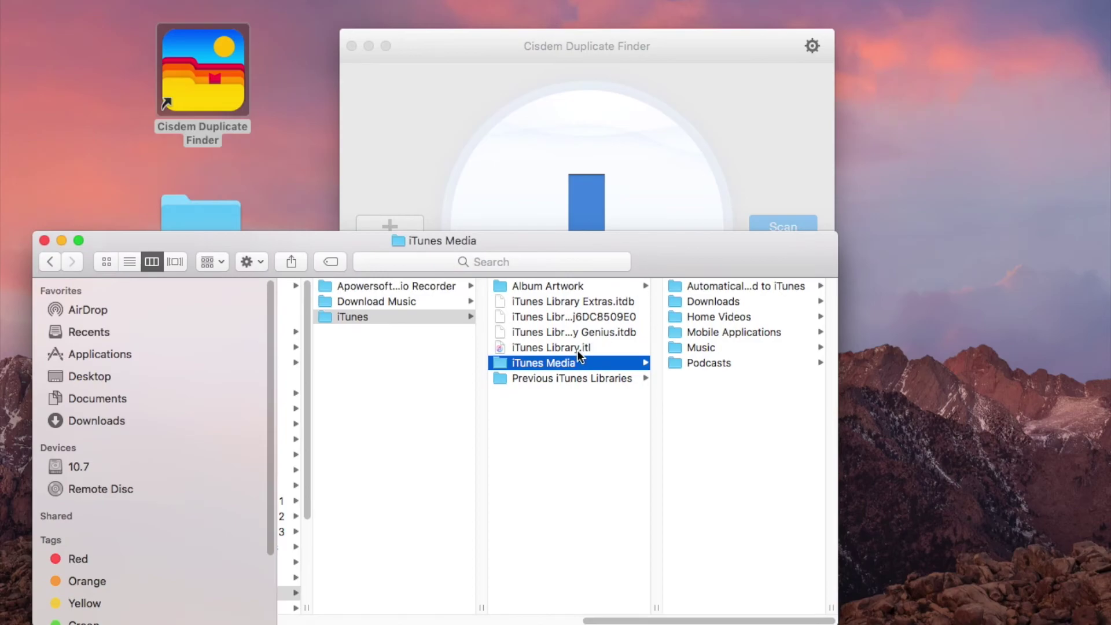
pyautogui.moveTo(565, 361); pyautogui.dragTo(613, 198)
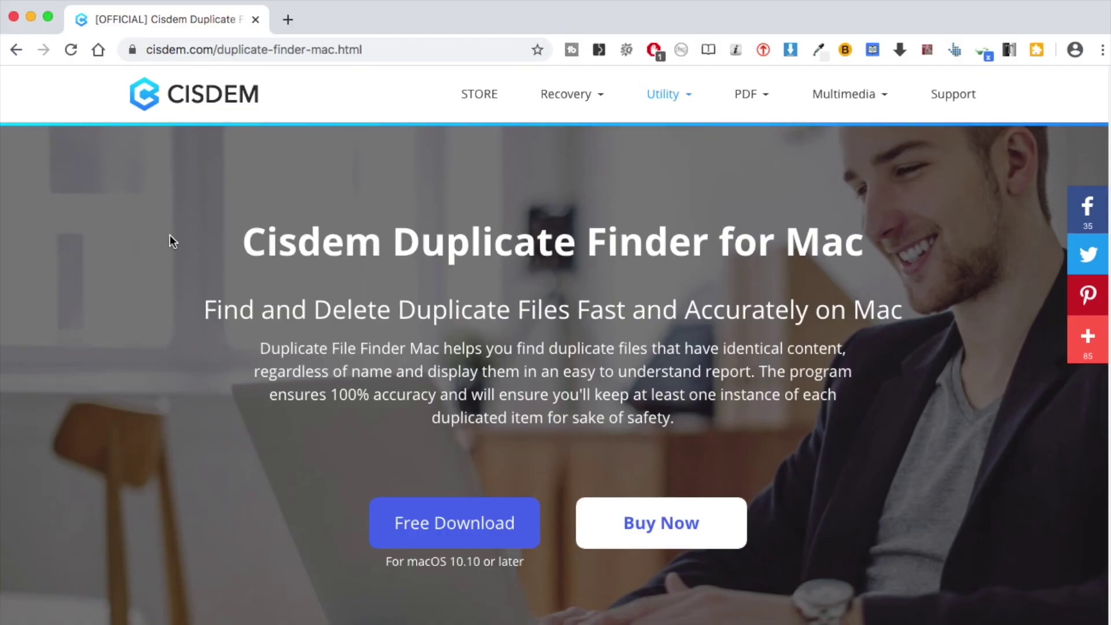
pyautogui.scroll(-2, 170, 241)
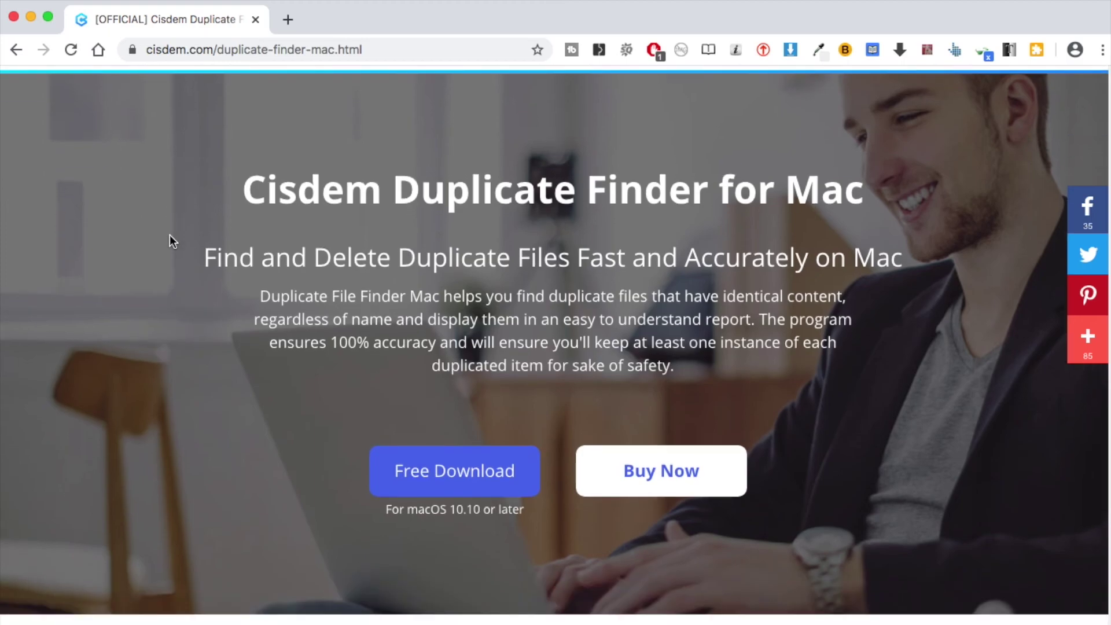
pyautogui.scroll(-2, 169, 235)
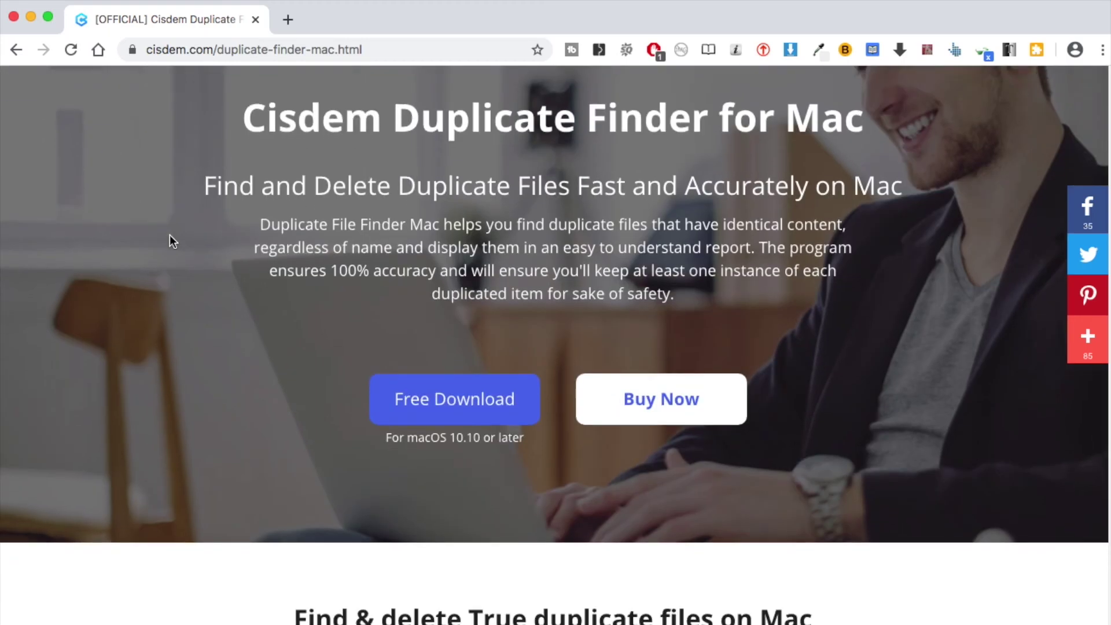
pyautogui.scroll(-3, 170, 236)
pyautogui.scroll(-1, 169, 235)
pyautogui.scroll(-1, 169, 235)
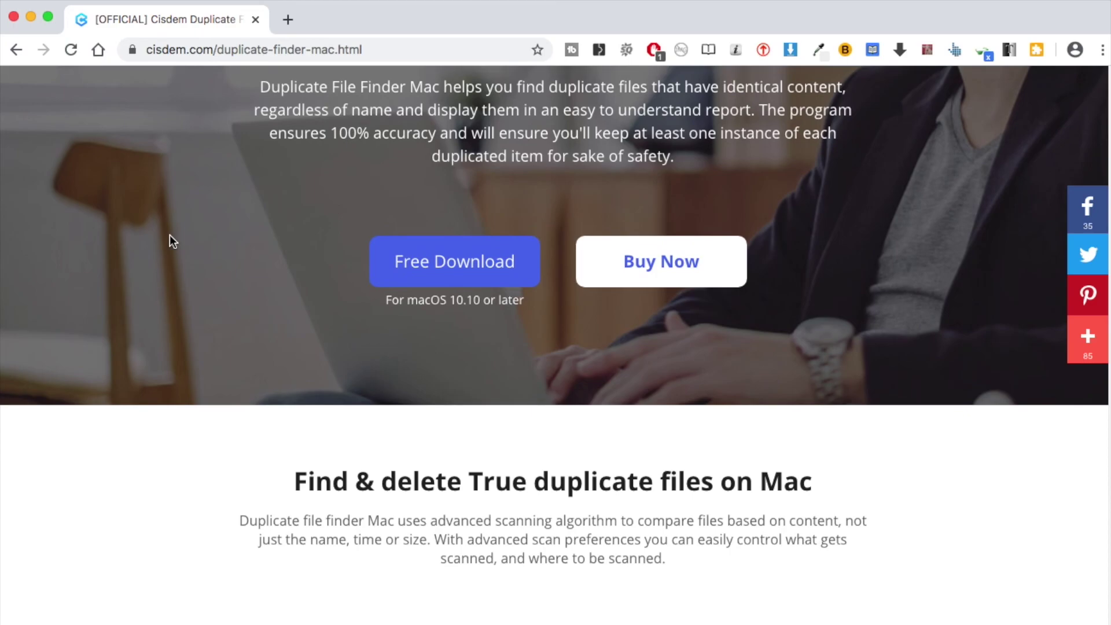